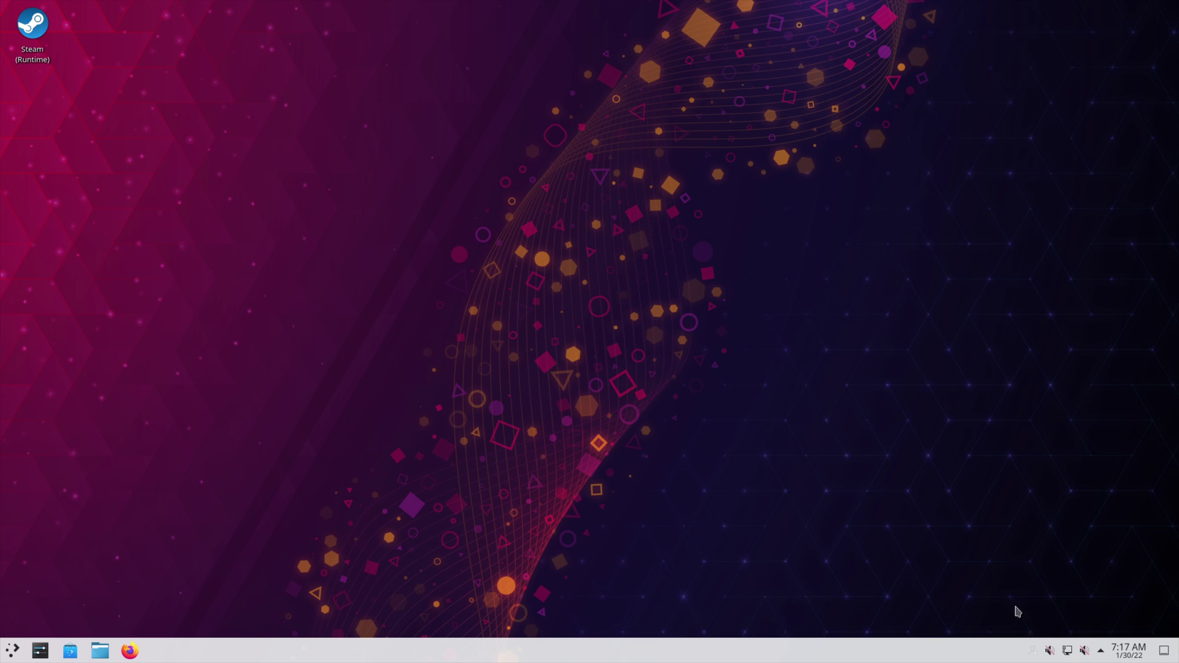
Preview the panel's calendar, notifications, volume, network and desktop widgets popups, closing each
click(1129, 651)
click(929, 521)
click(1101, 650)
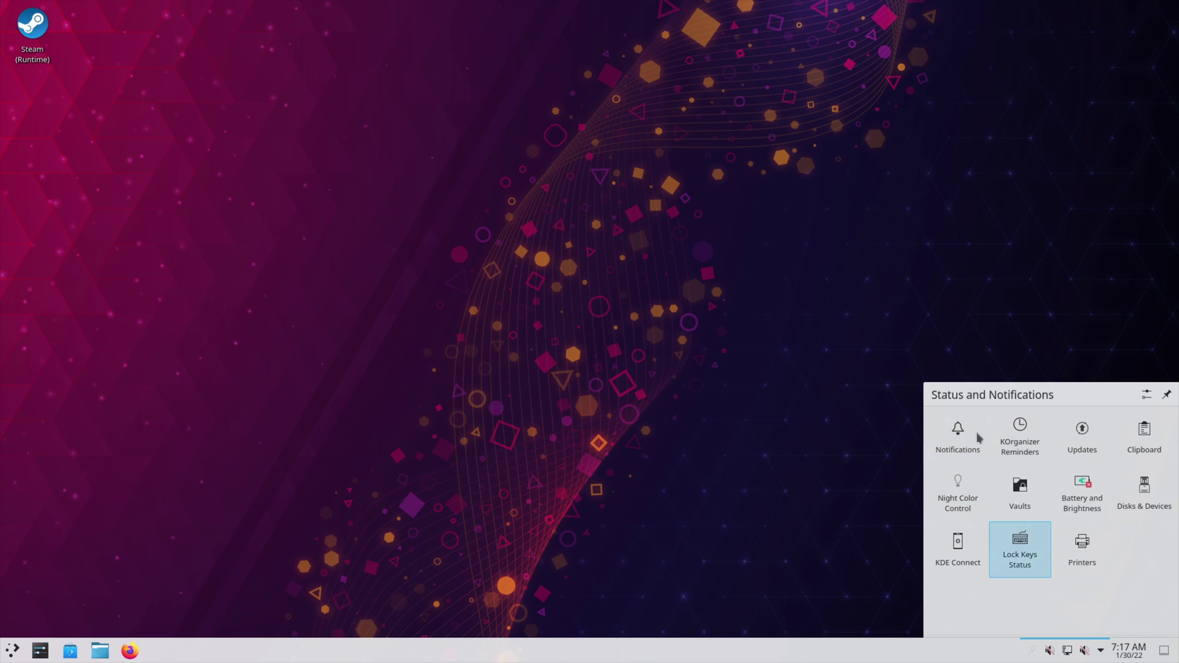
click(771, 418)
click(1050, 650)
click(1049, 651)
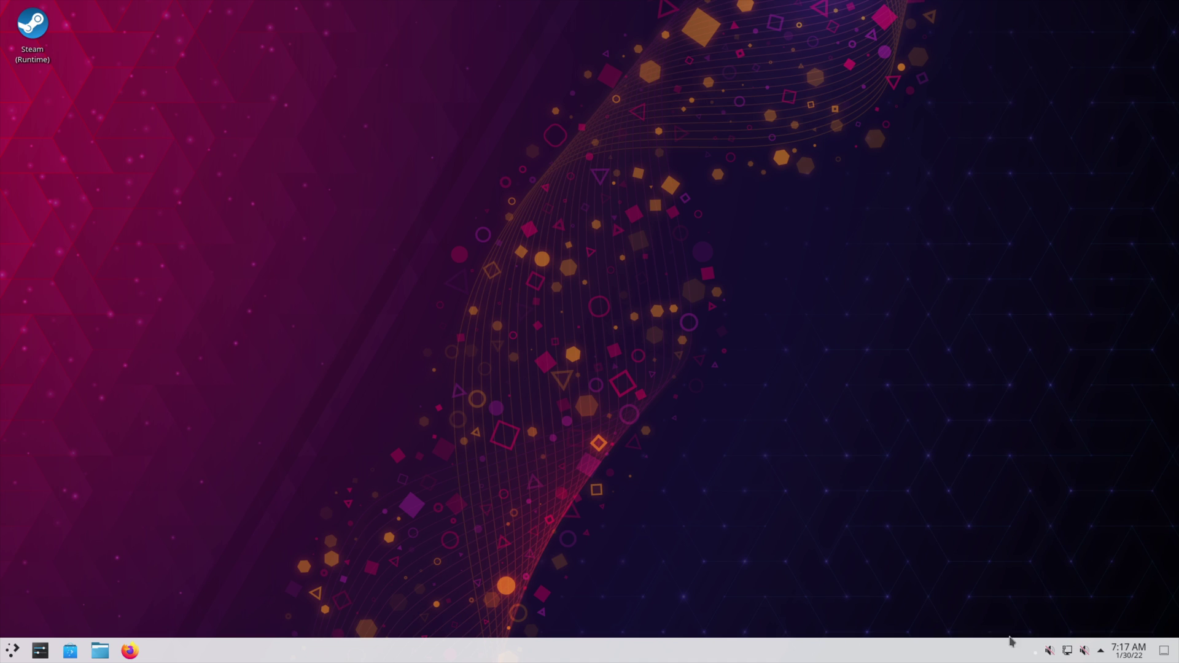
click(1067, 651)
click(863, 510)
click(397, 9)
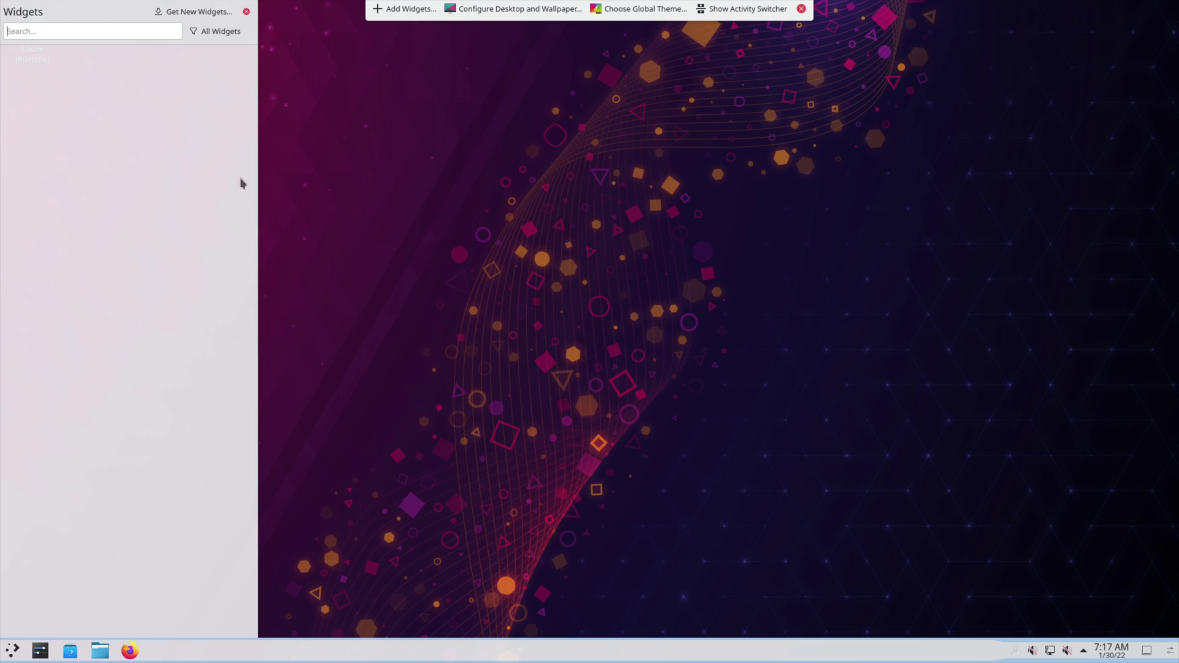
click(246, 12)
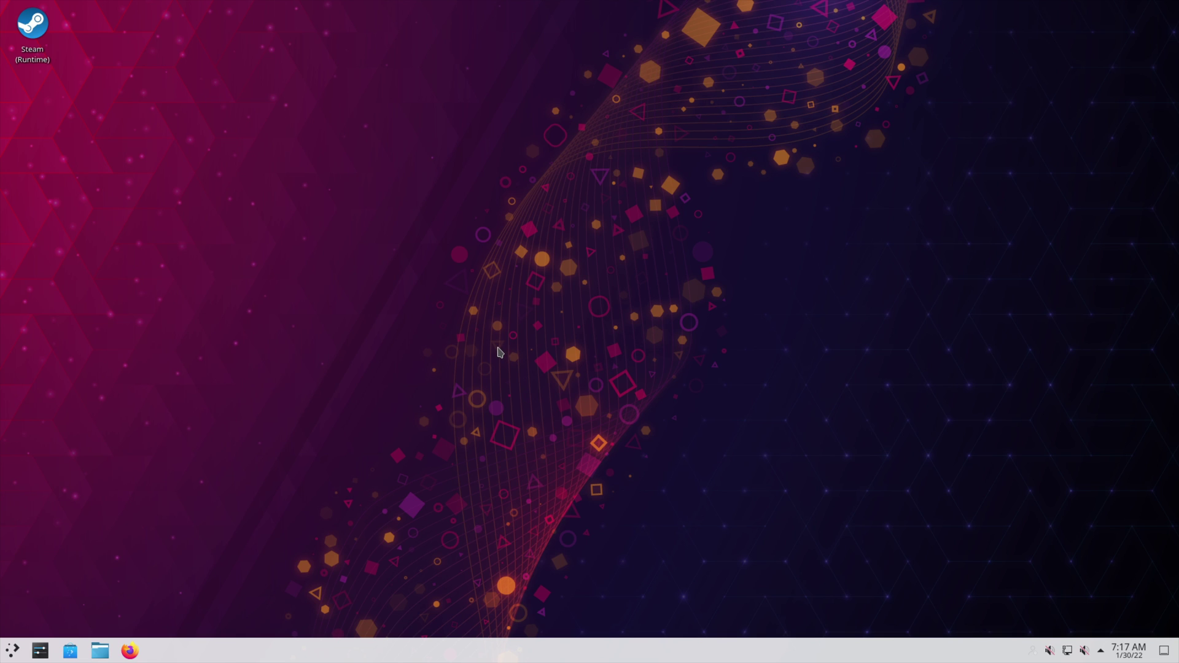
Dismiss a test KRunner query, close System Settings, and bring up the Application Launcher
text(gjioewpsagjrmop0s)
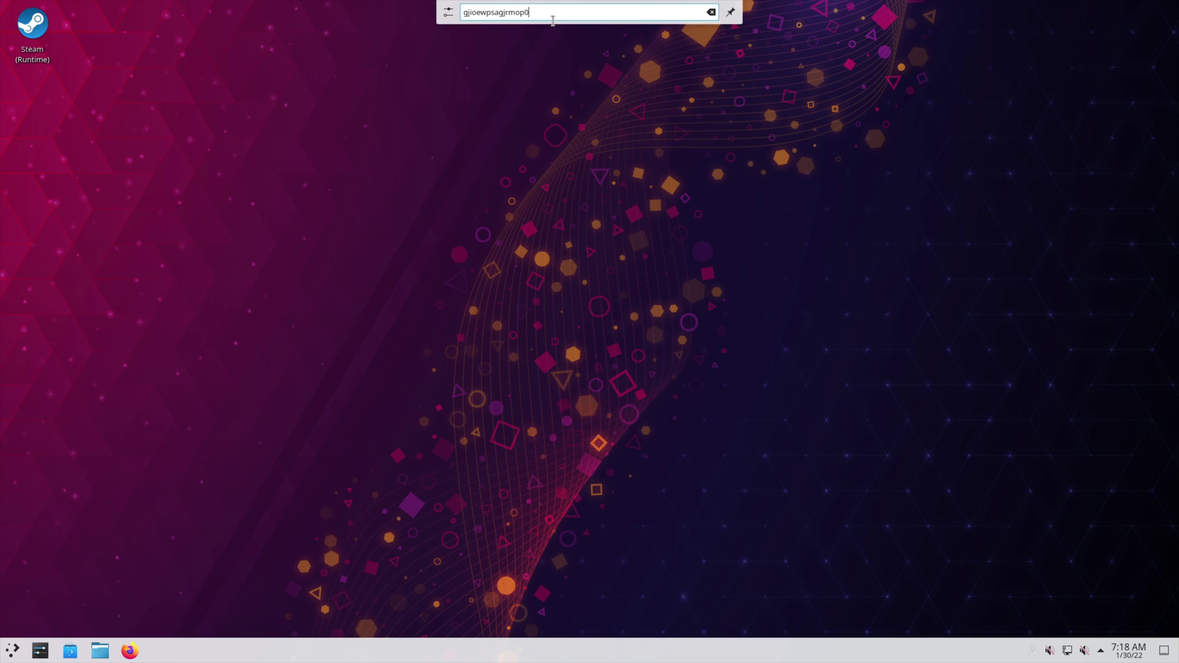
key(Escape)
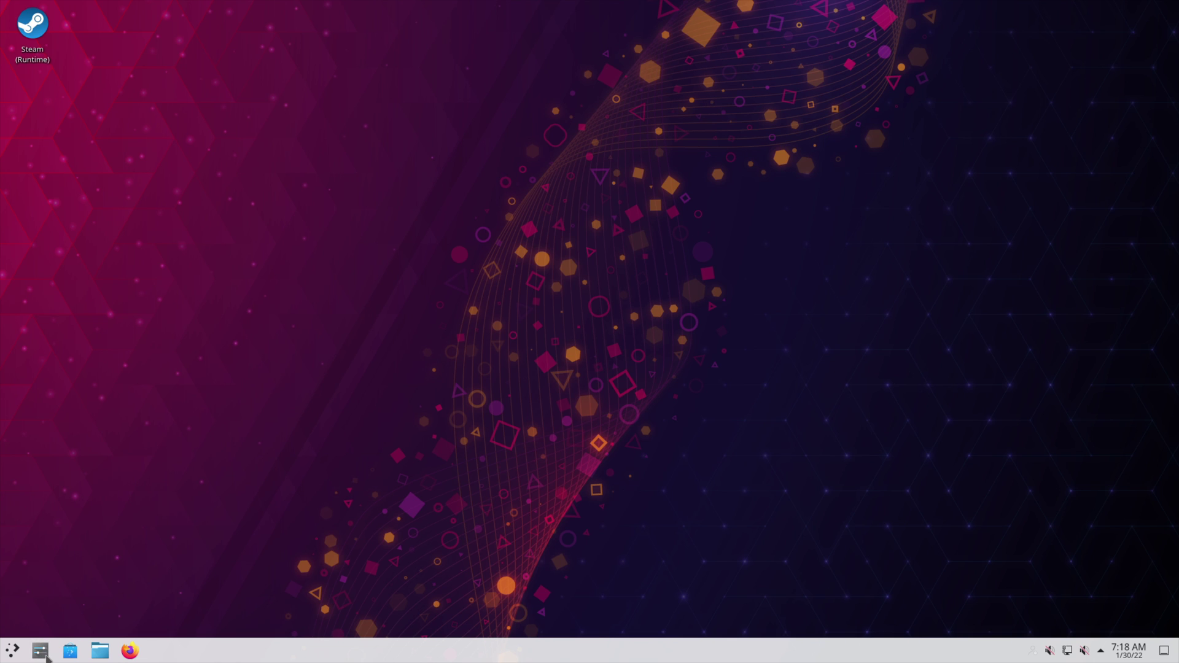
click(11, 650)
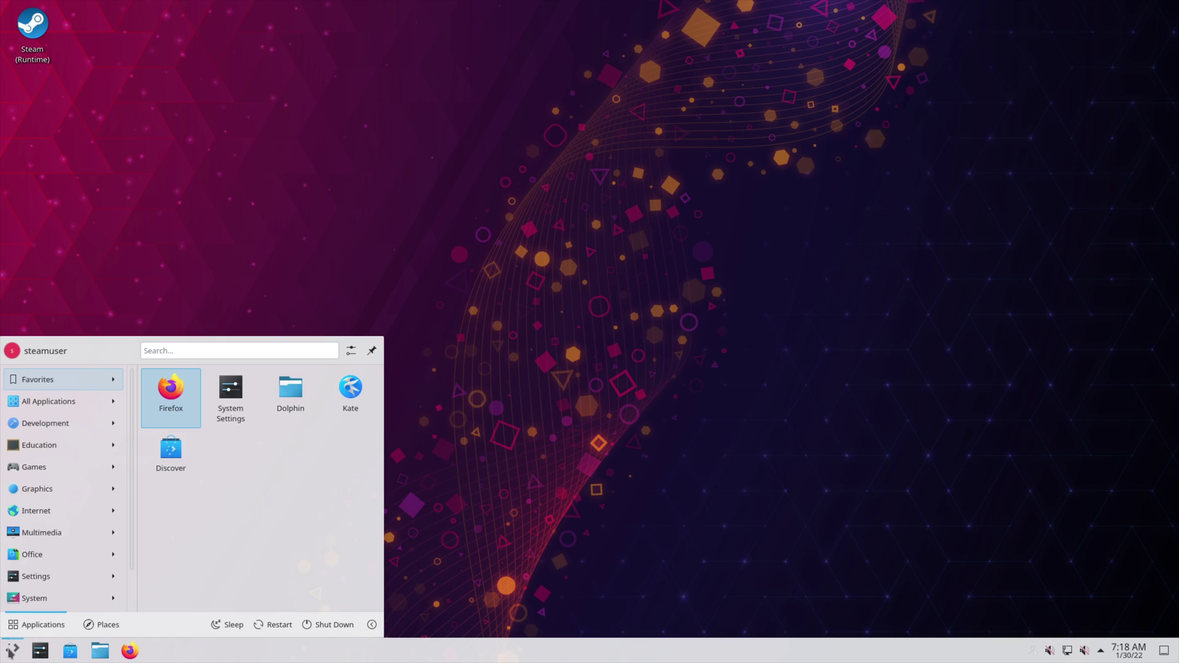
click(383, 410)
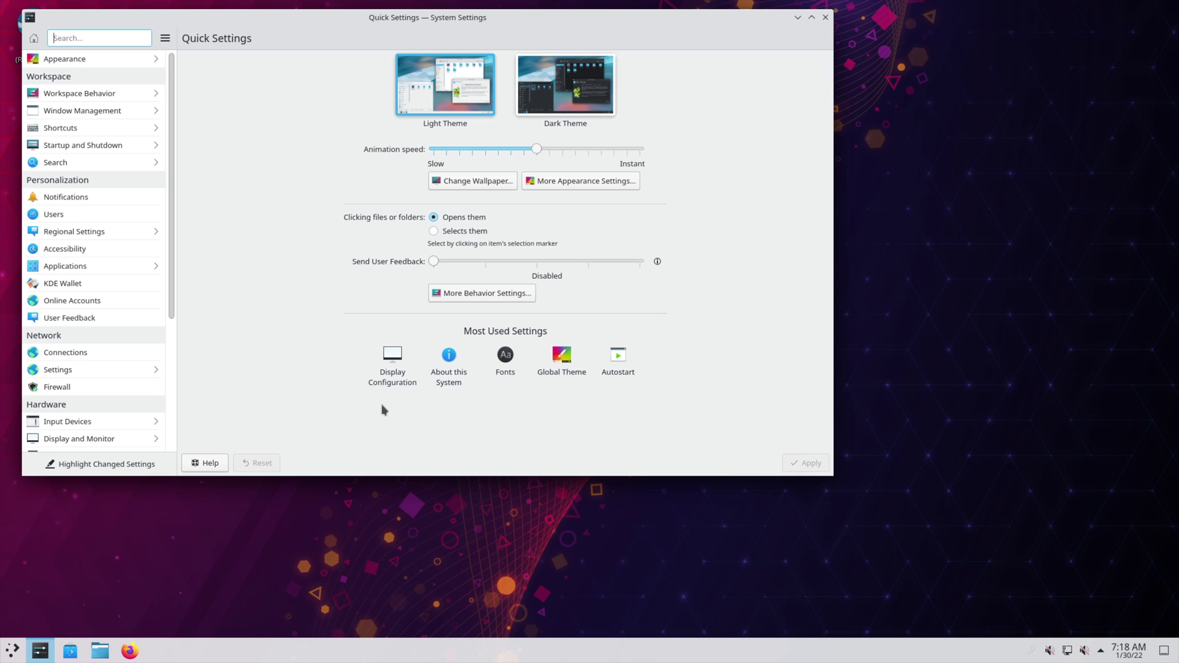
key(ctrl+q)
click(11, 651)
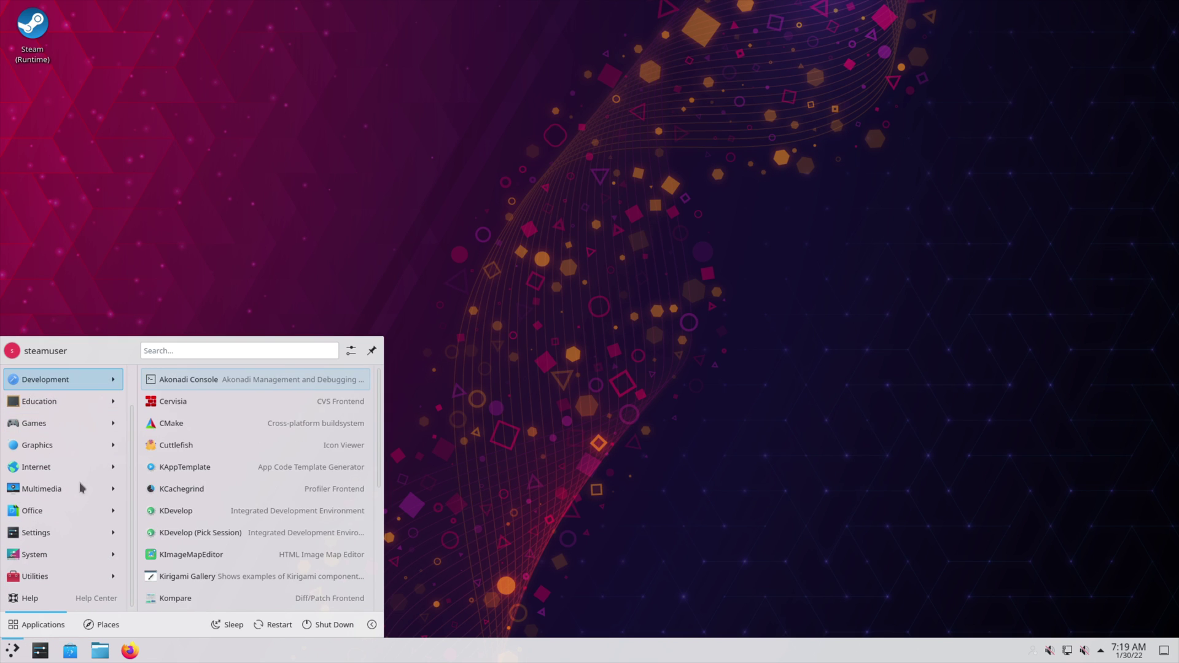
Launch KDiskFree from System apps, review /boot, / and /home usage, then close it
mouse_move(84, 553)
click(176, 555)
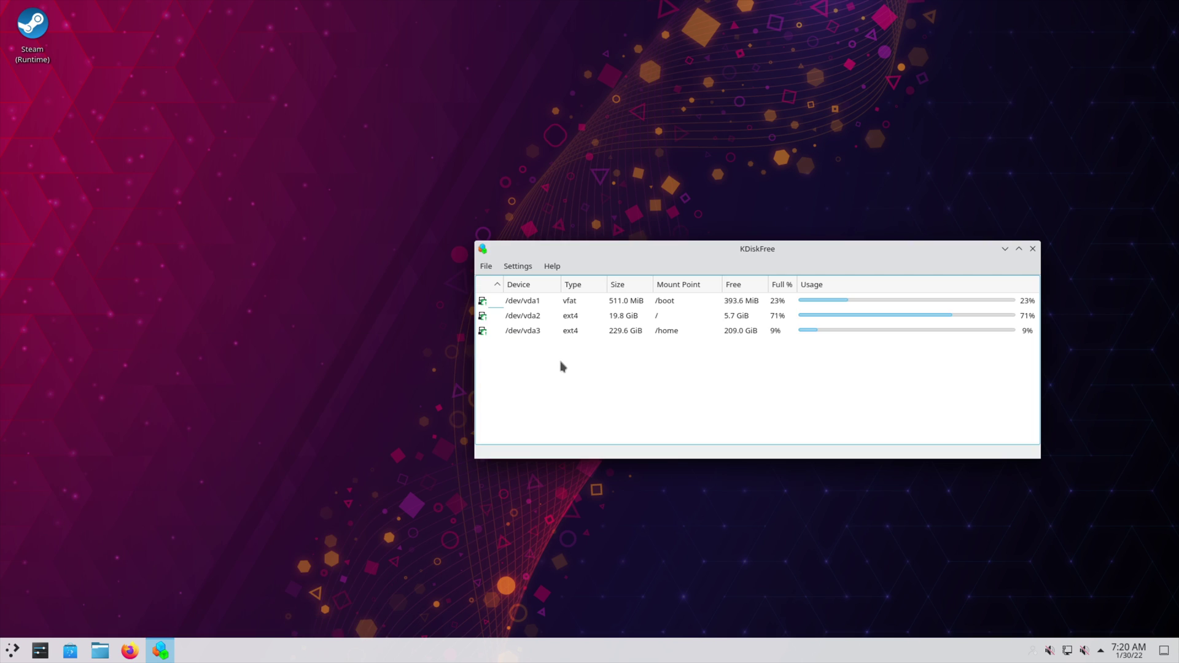
mouse_move(560, 363)
mouse_down()
mouse_move(603, 316)
mouse_move(771, 302)
mouse_move(1049, 310)
mouse_move(468, 351)
mouse_up()
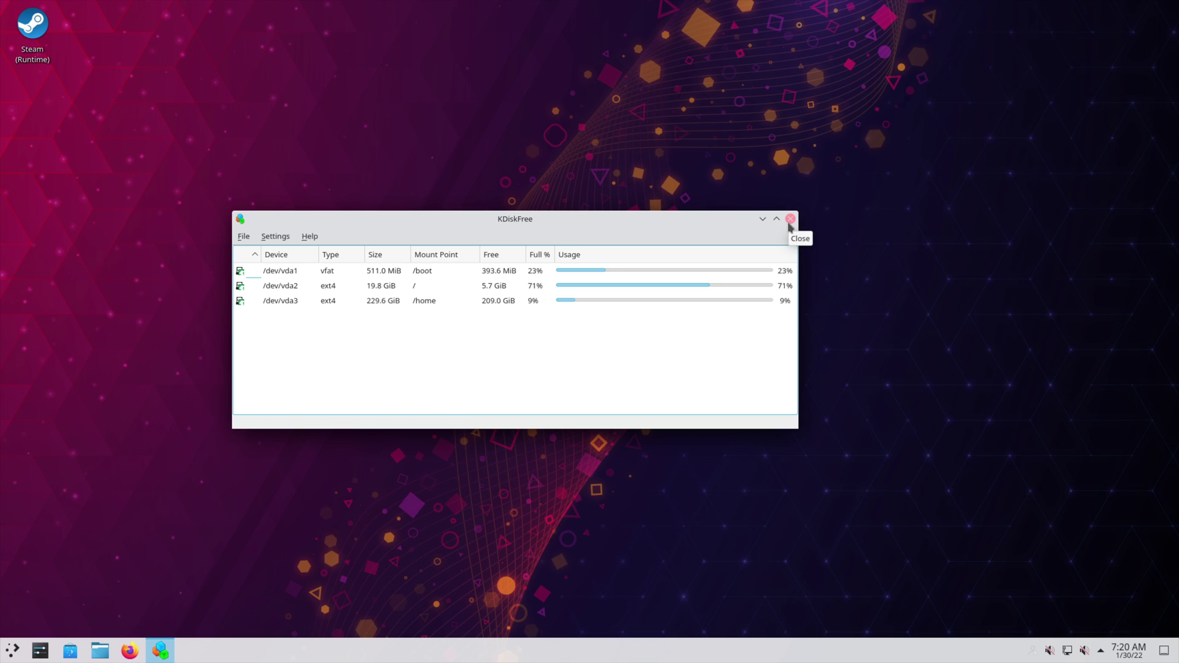
click(791, 220)
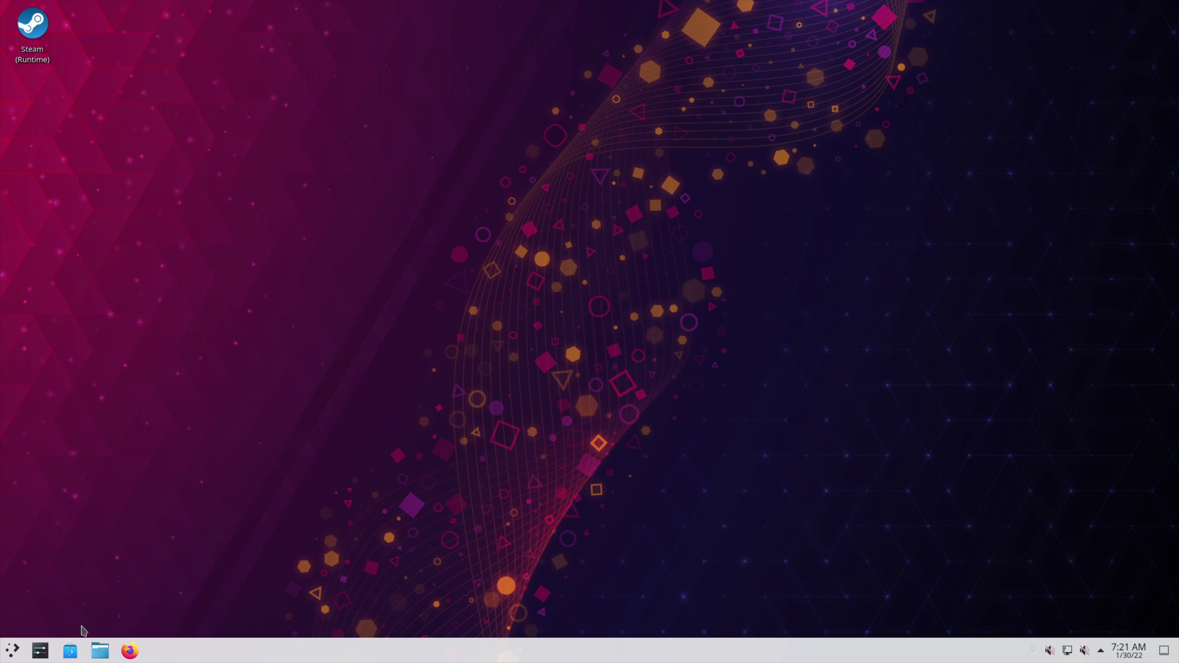
Launch Discover, reposition its window, and scroll through the Applications catalogue
click(70, 651)
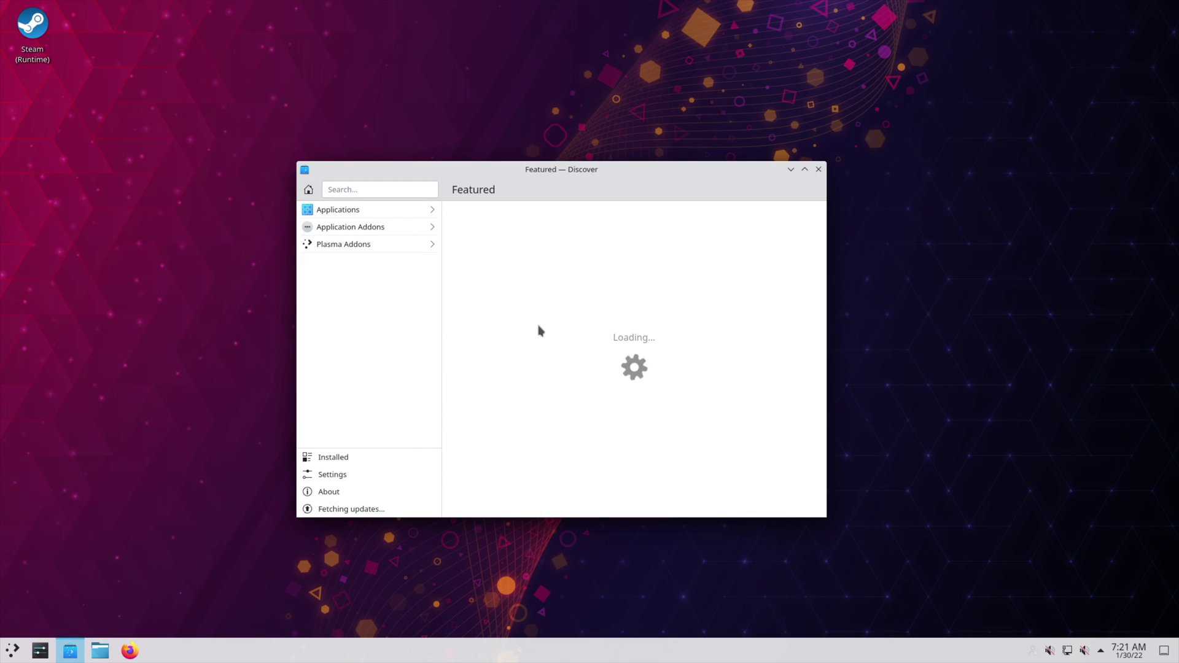
drag(629, 167, 581, 174)
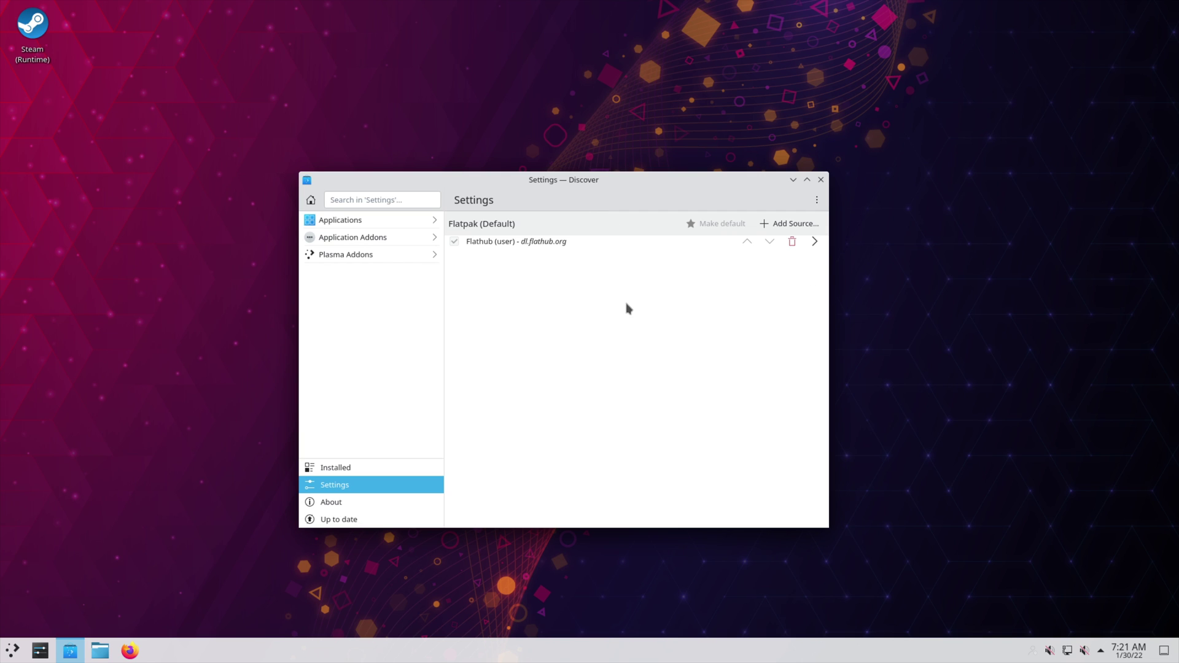
drag(636, 178, 620, 181)
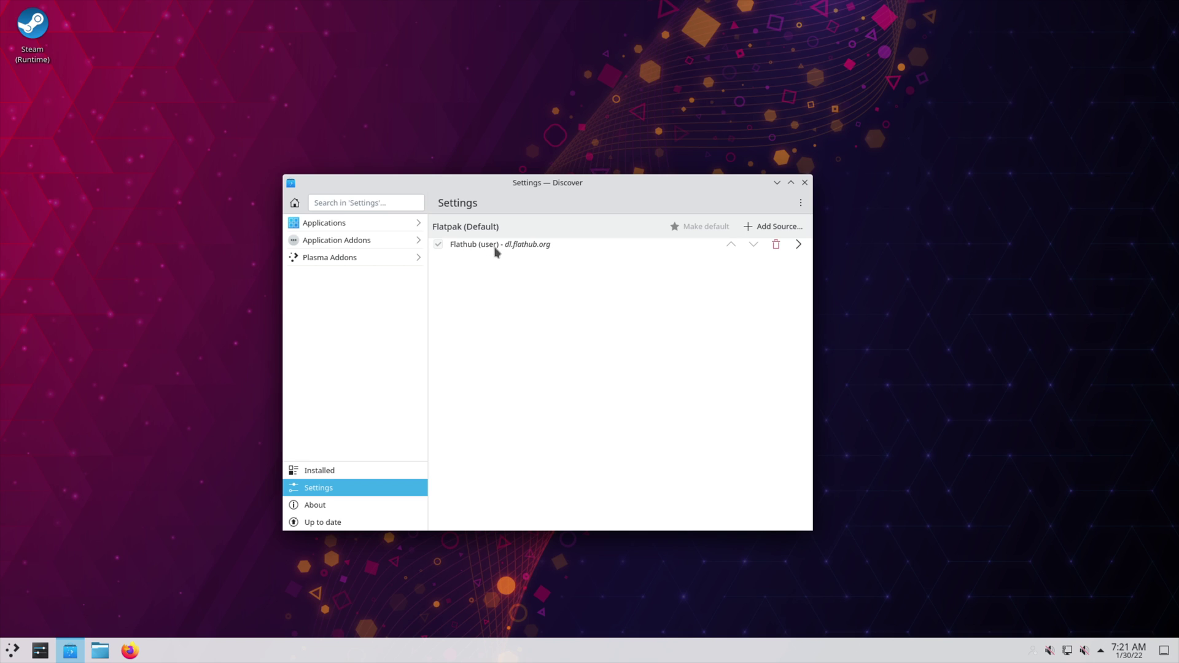
click(350, 225)
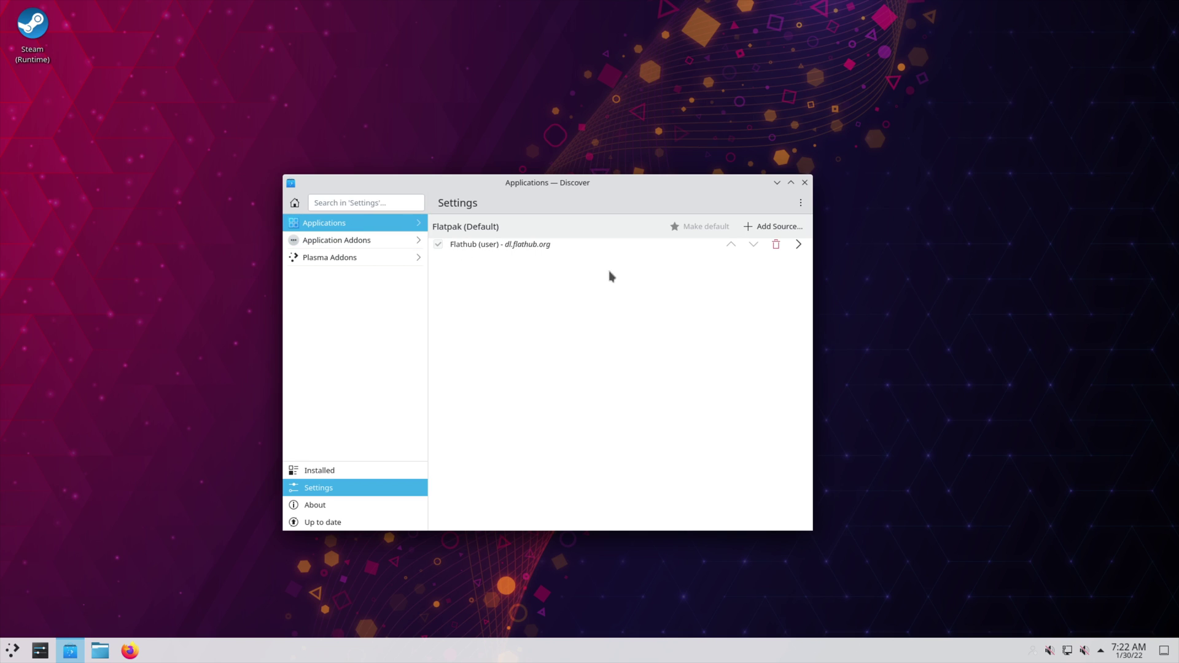
scroll(583, 311, down, 10)
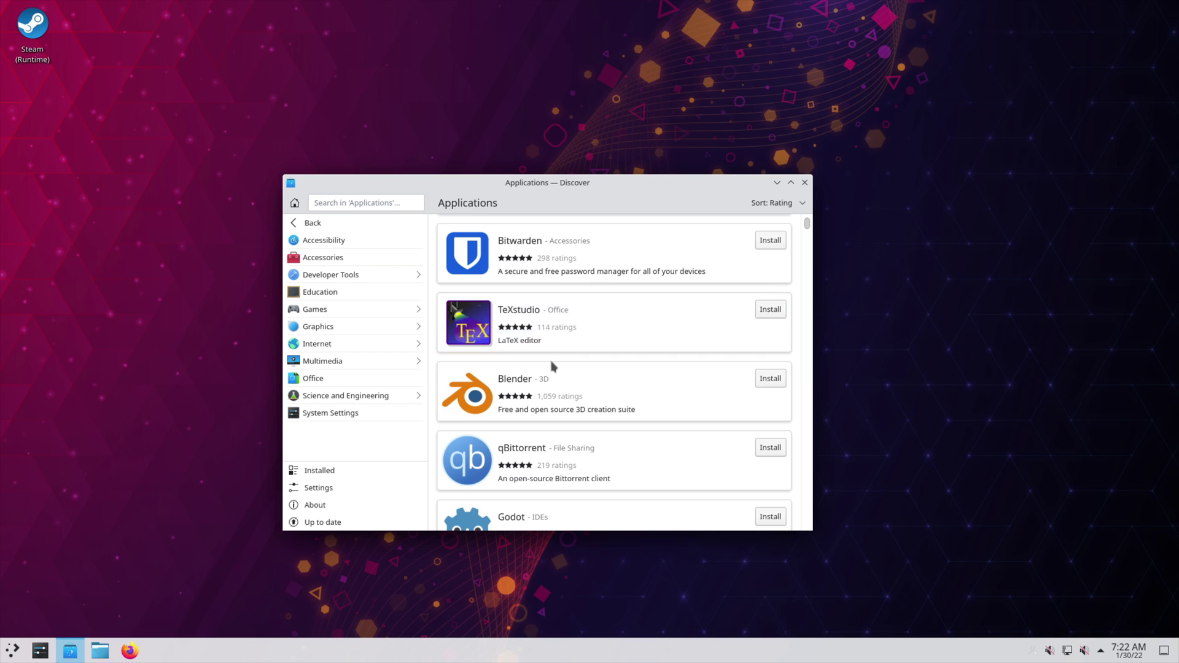
scroll(698, 422, up, 8)
scroll(636, 384, up, 1)
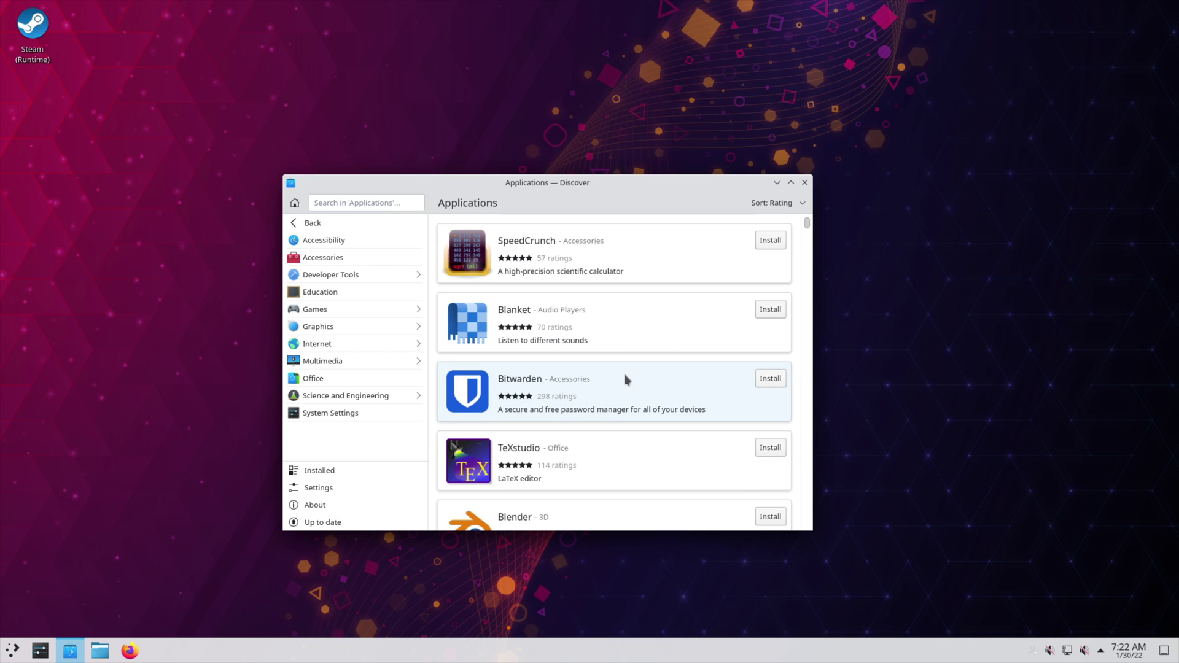
scroll(627, 377, down, 5)
scroll(629, 376, up, 5)
Search the catalogue for 'emulator', then clear the search back to Featured
click(363, 198)
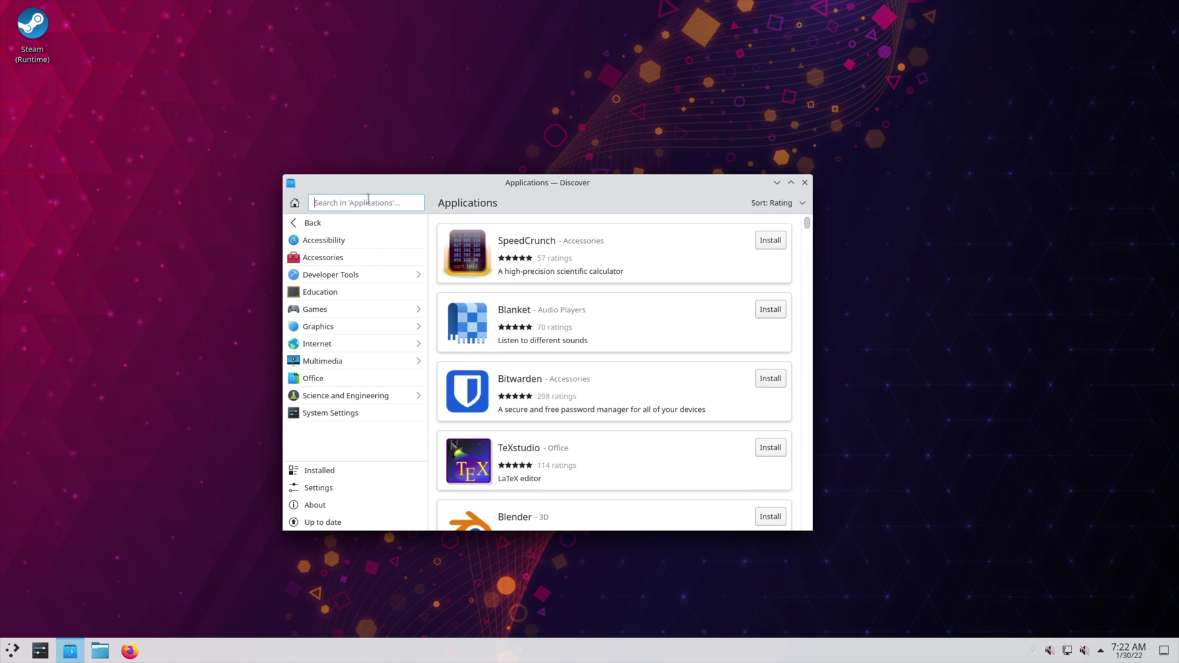
text(emulator)
scroll(655, 332, down, 8)
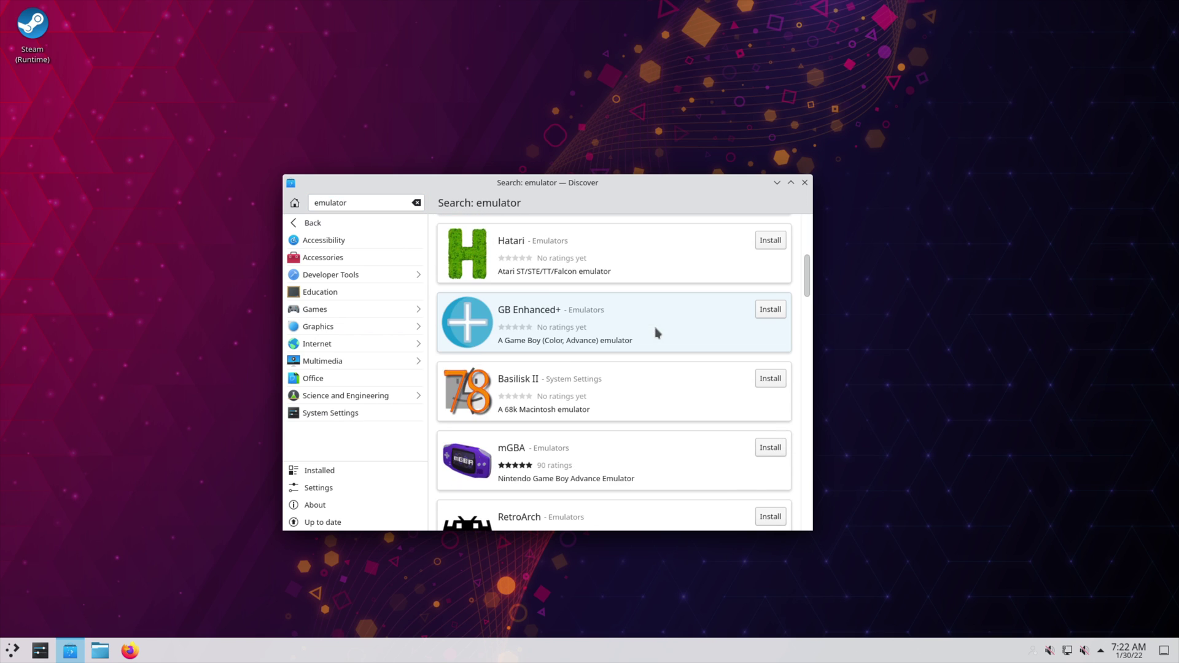
scroll(608, 421, up, 4)
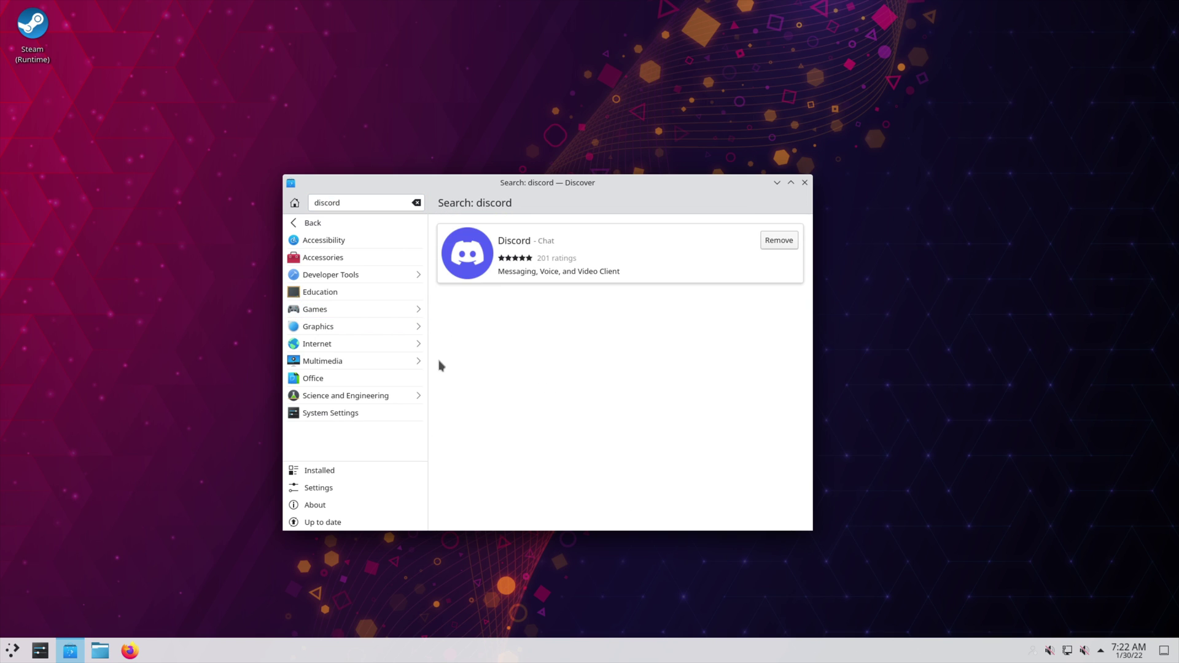
click(417, 202)
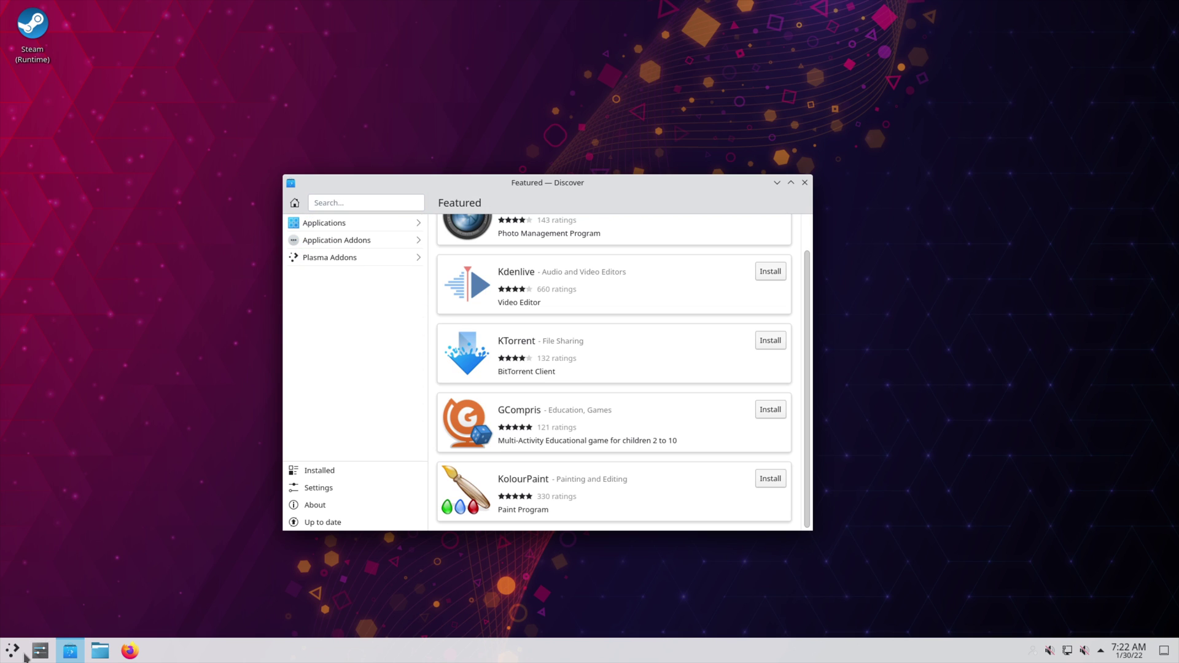
Launch Konsole and arrange Discover beside it showing its Flathub source settings
click(24, 655)
click(337, 542)
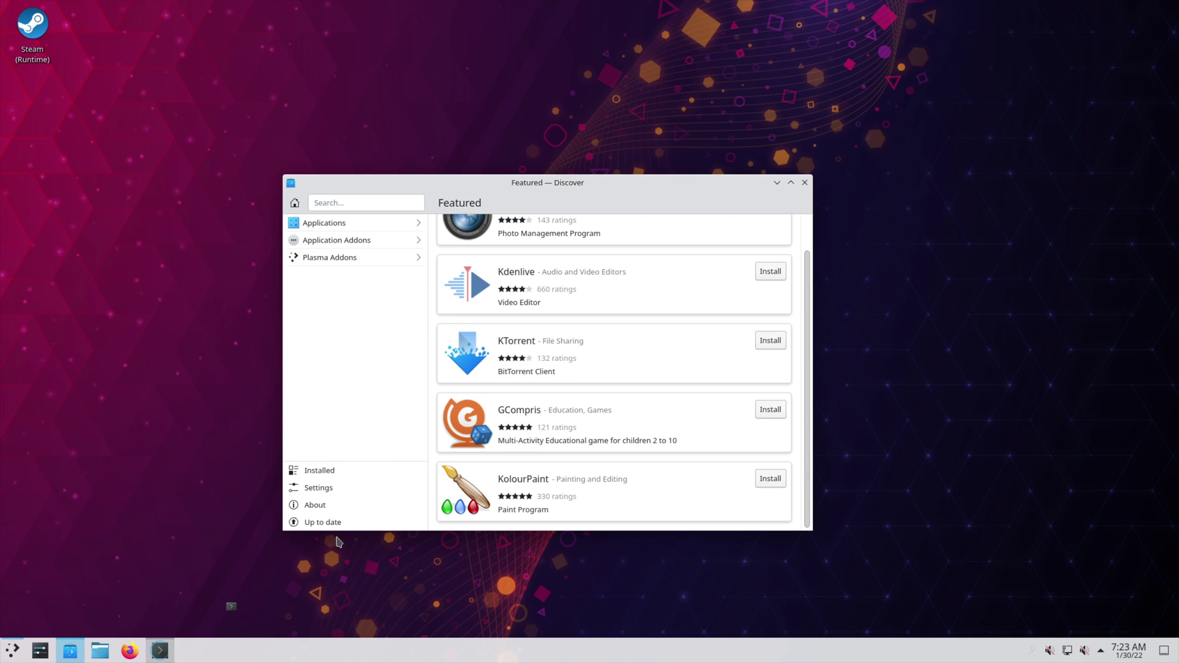
click(809, 240)
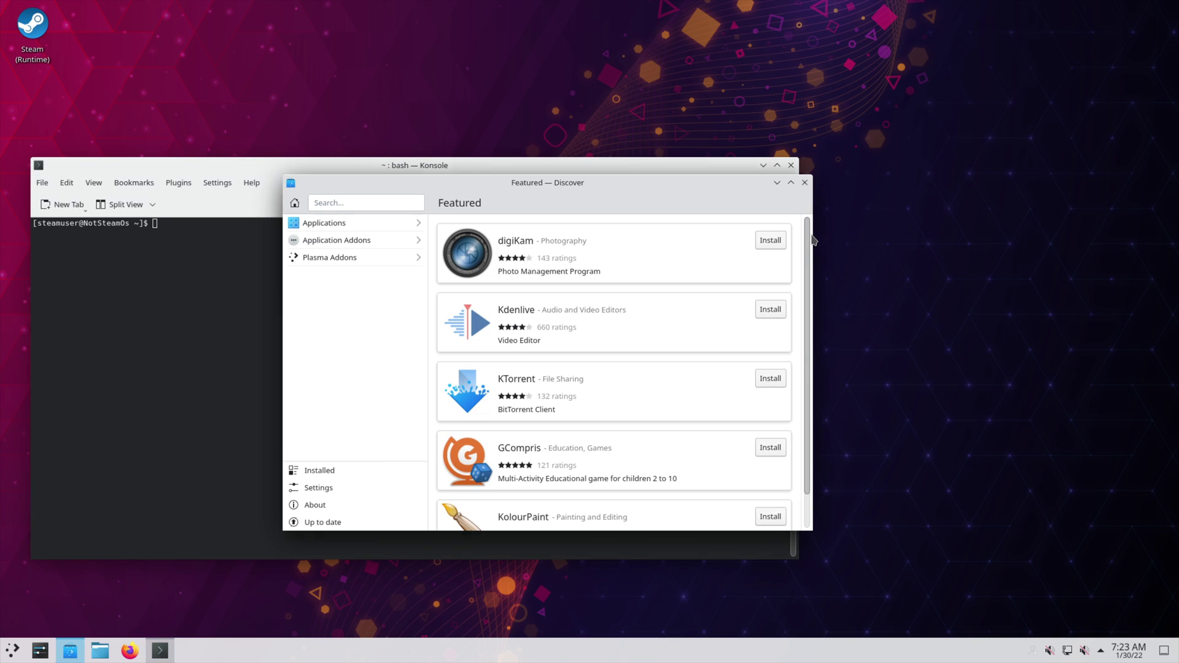
drag(418, 453, 713, 450)
click(669, 485)
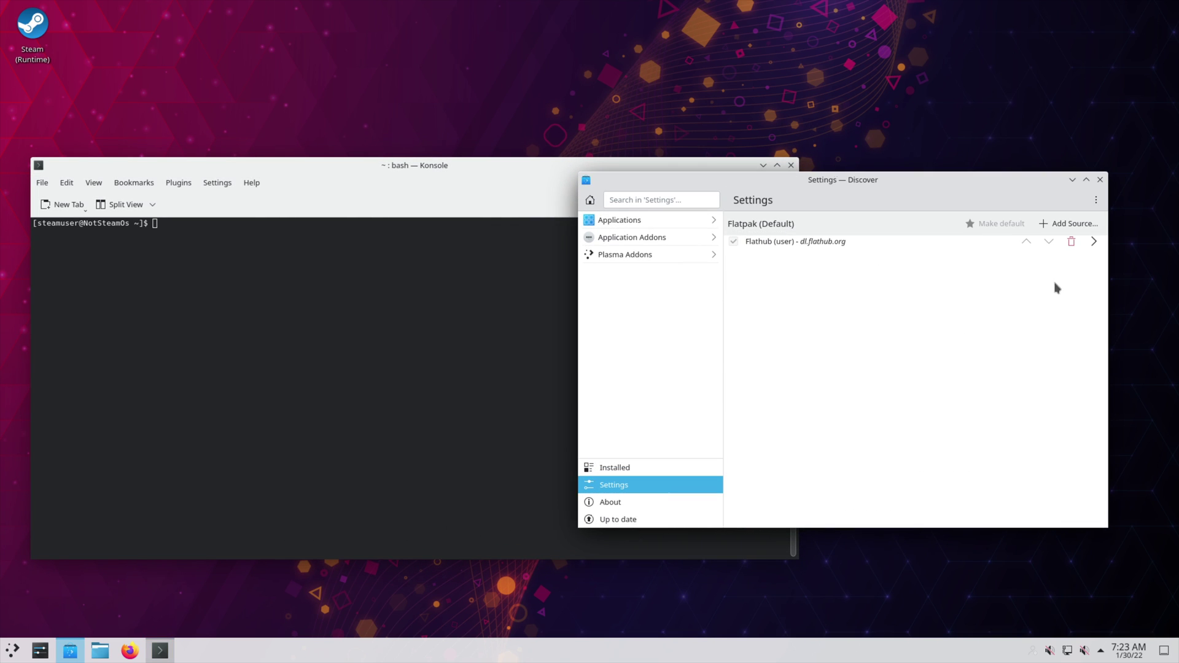
drag(976, 178, 872, 204)
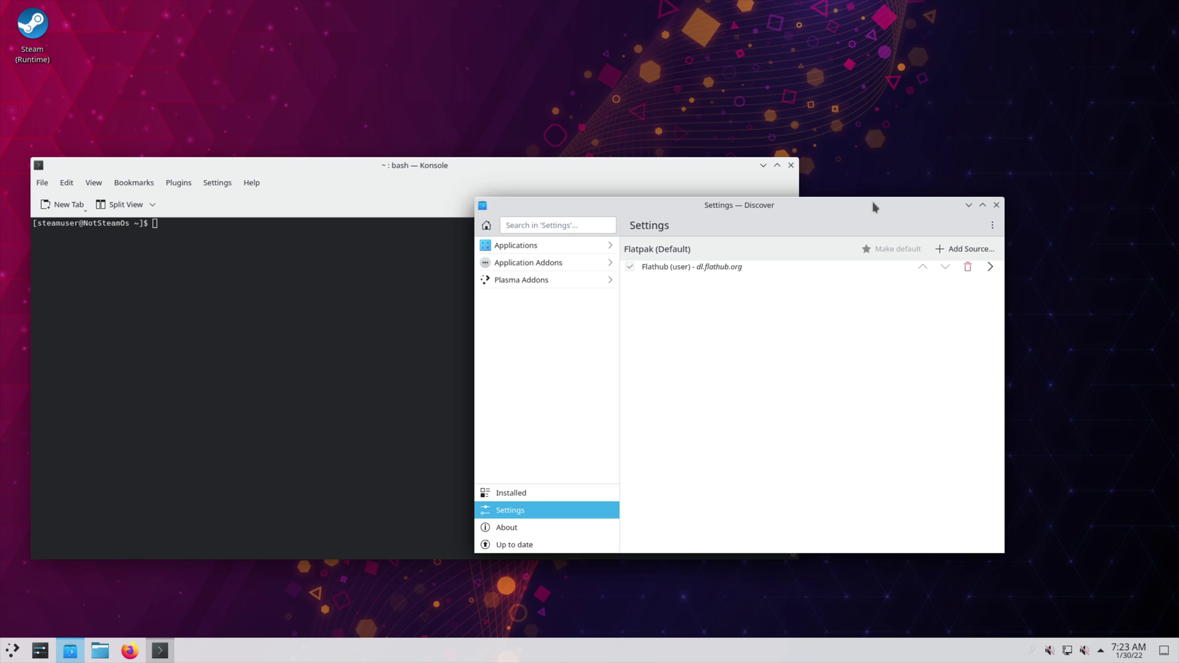
Type 'flatpak --user install package_name' in Konsole, then erase it with Ctrl+W
click(566, 249)
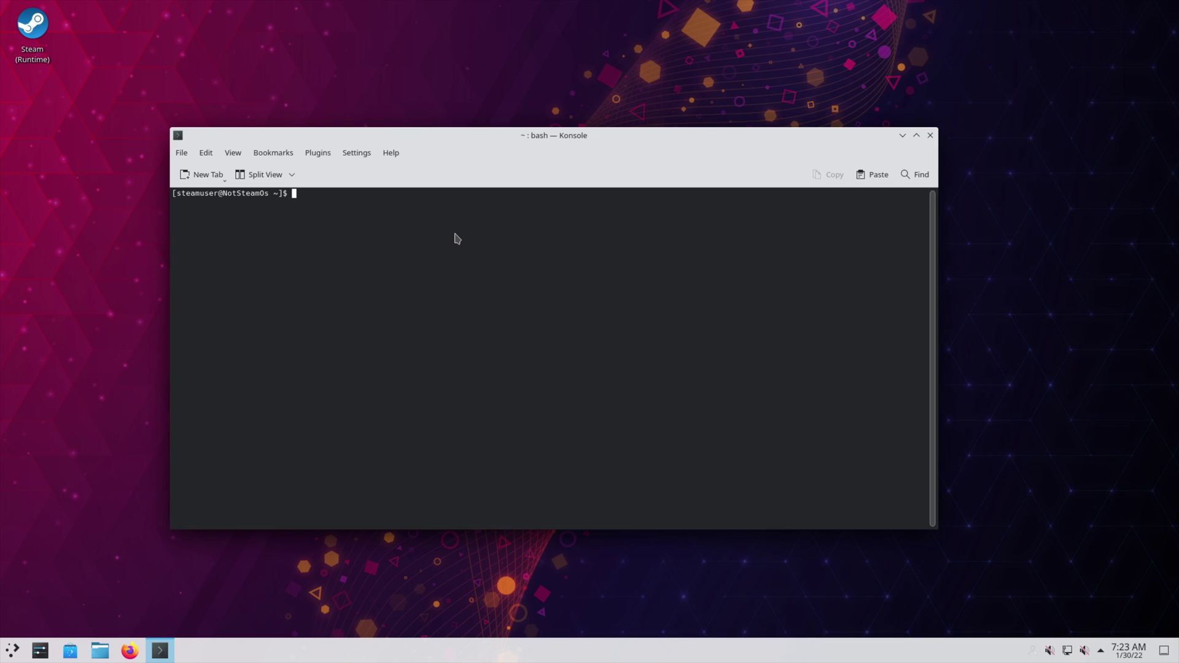
text(flatpak --user)
text(install)
text(package_name)
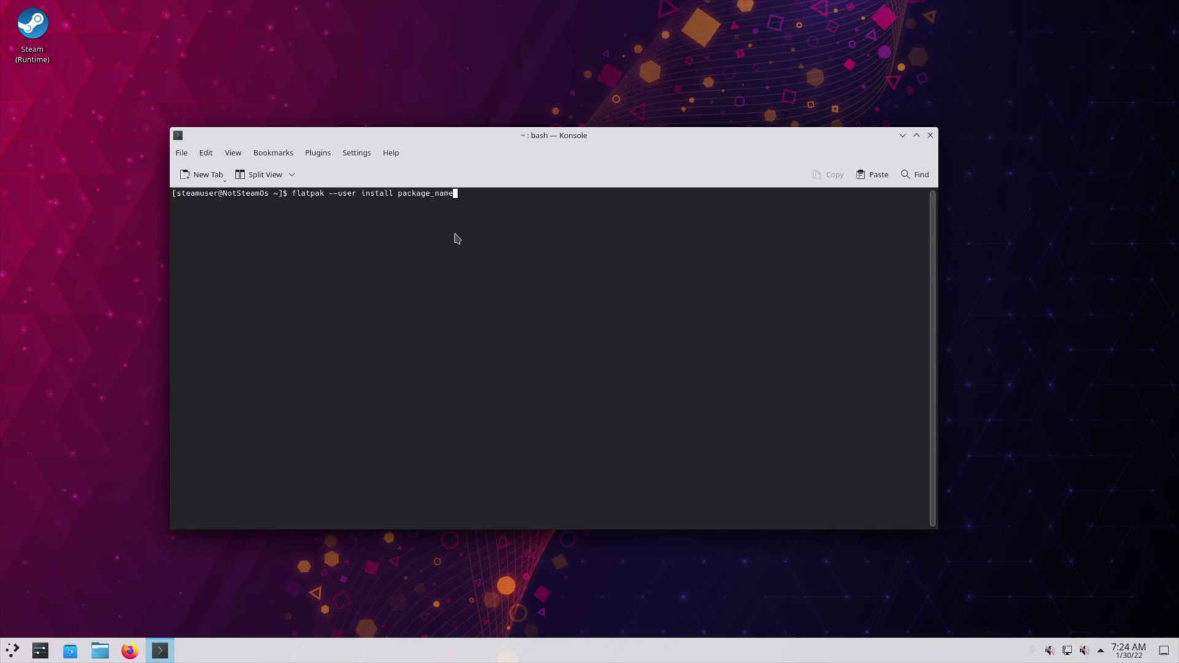
key(ctrl+w)
key(ctrl+w)
key(ctrl+w)
key(ctrl+w)
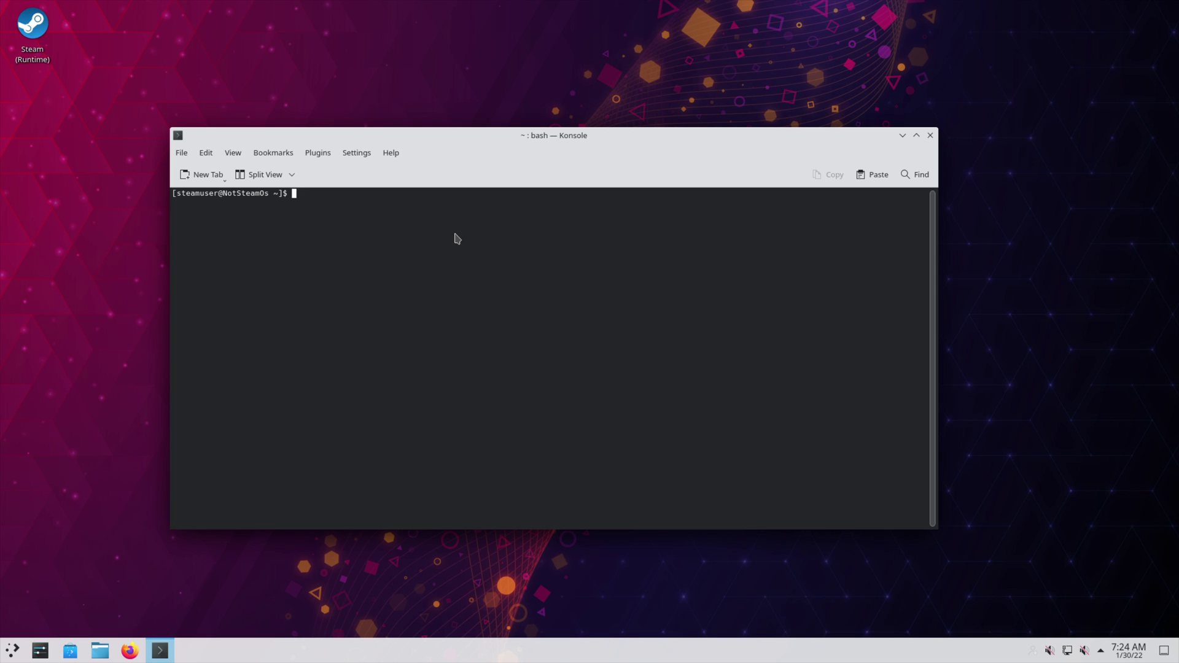
Close the Konsole window using its title-bar Close button
click(930, 135)
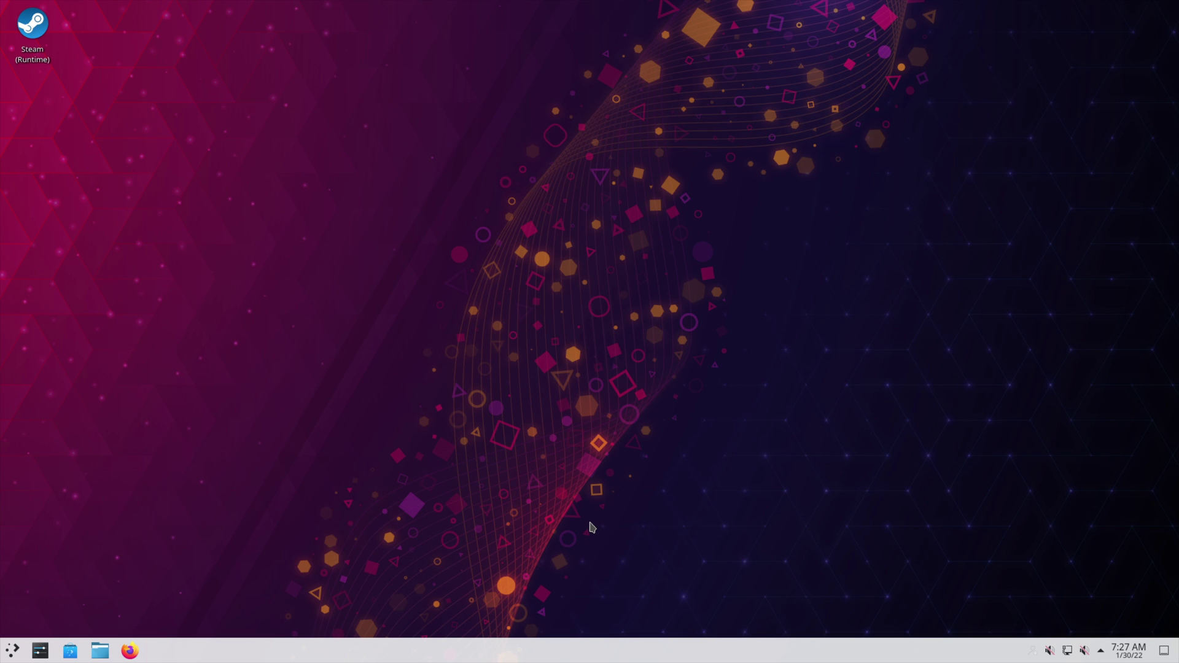